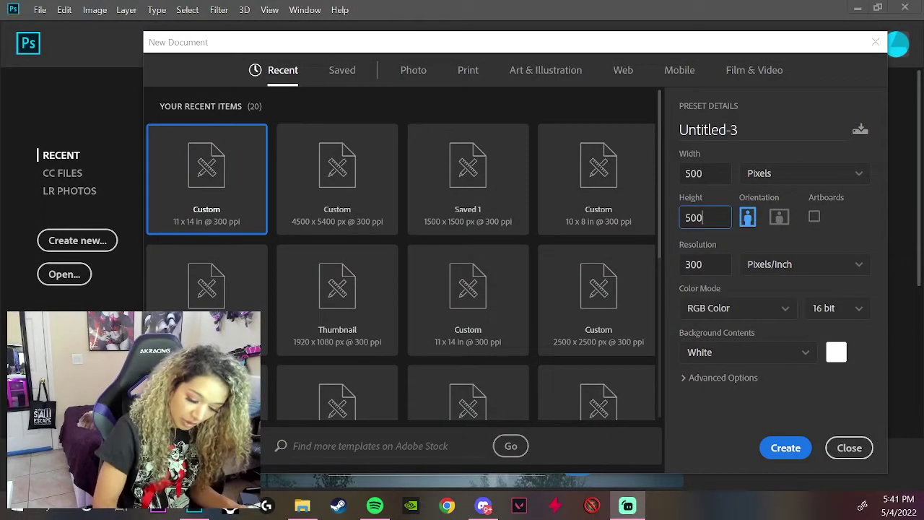
# - Create a 500 × 500 pixel document at 300 pixels/inch, in 16-bit RGB with a white background
pyautogui.press('Return')
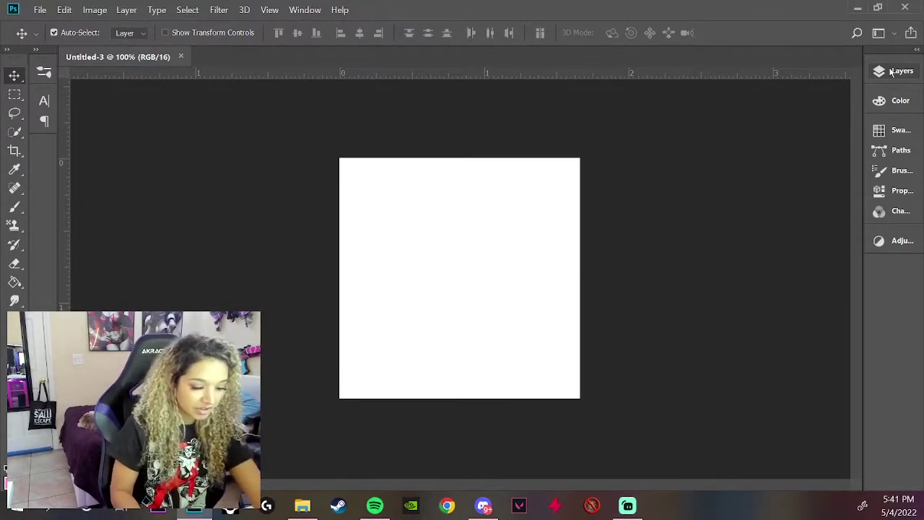
pyautogui.hotkey('ctrl', '+')
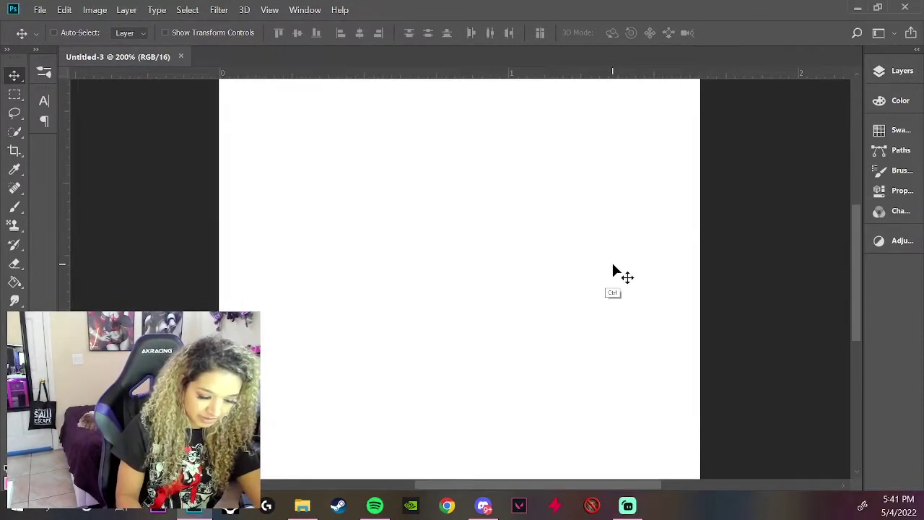
pyautogui.hotkey('ctrl', '-')
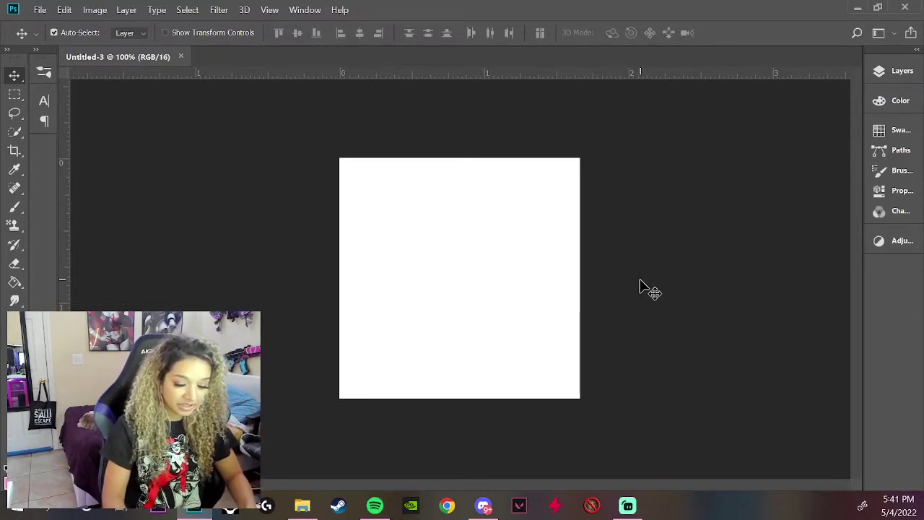
# - Add a new layer above the Background and make it the active layer for sketching
pyautogui.click(908, 72)
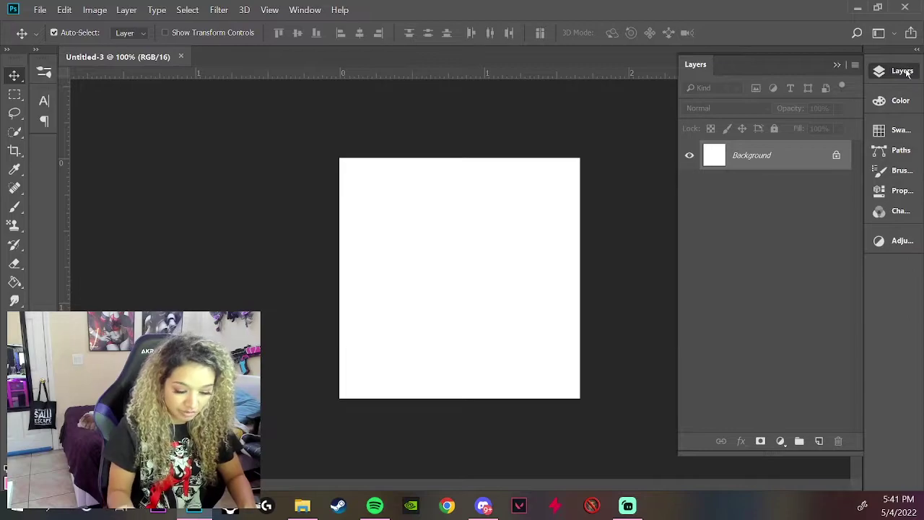
pyautogui.click(819, 441)
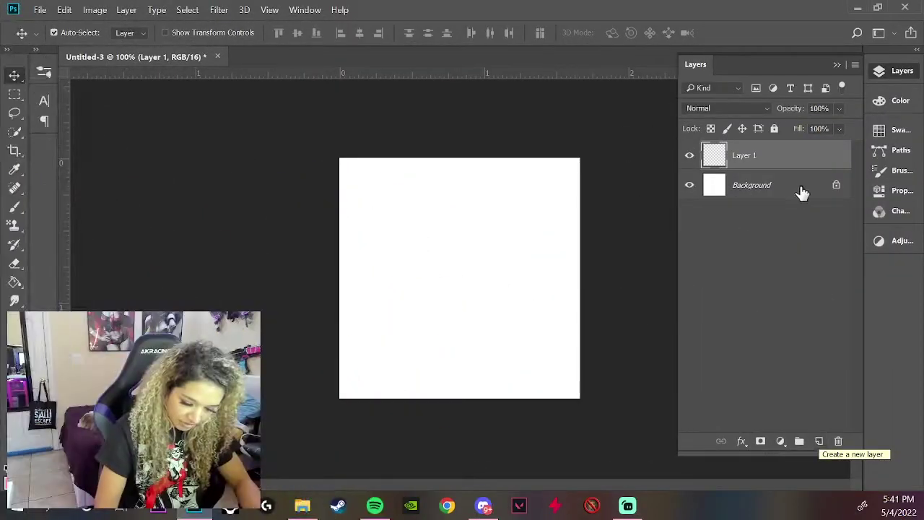
pyautogui.click(802, 190)
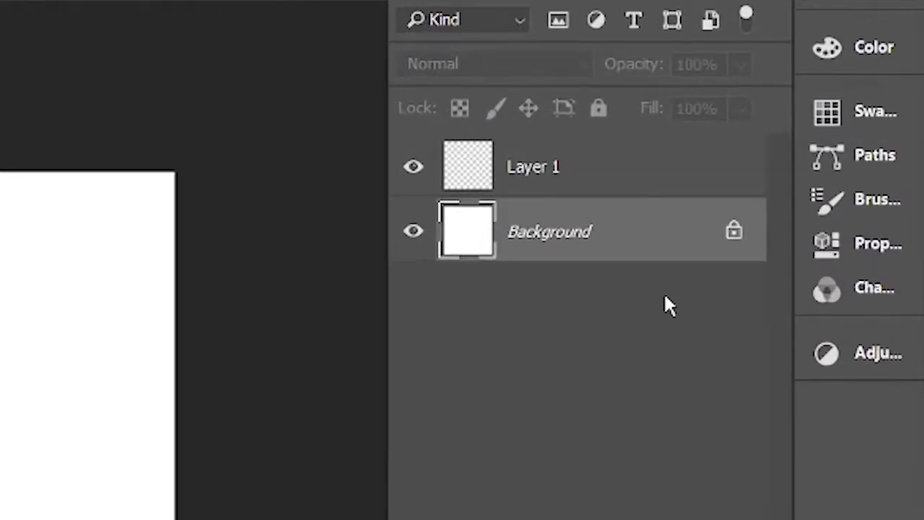
pyautogui.click(652, 177)
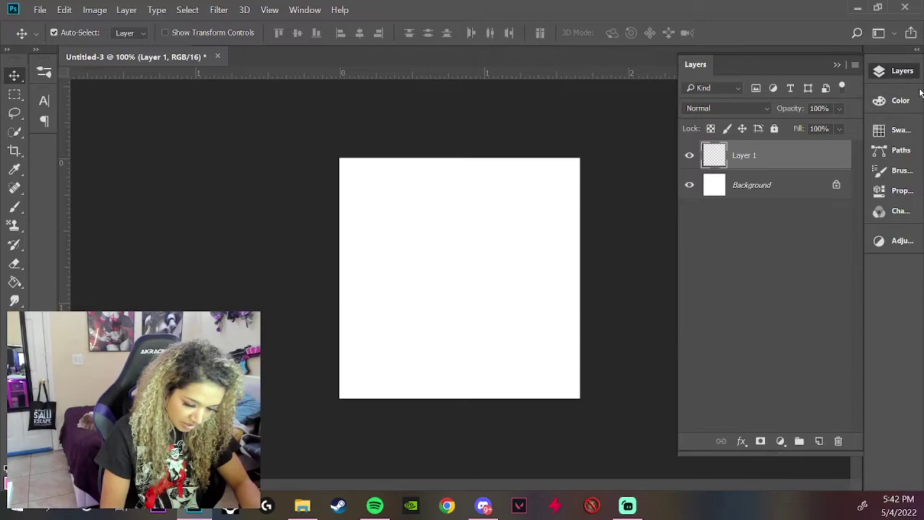
# - Set up the Brush tool with the 15 px MB Lineart brush from the MB Starter Pack 2021v4 set
pyautogui.click(19, 205)
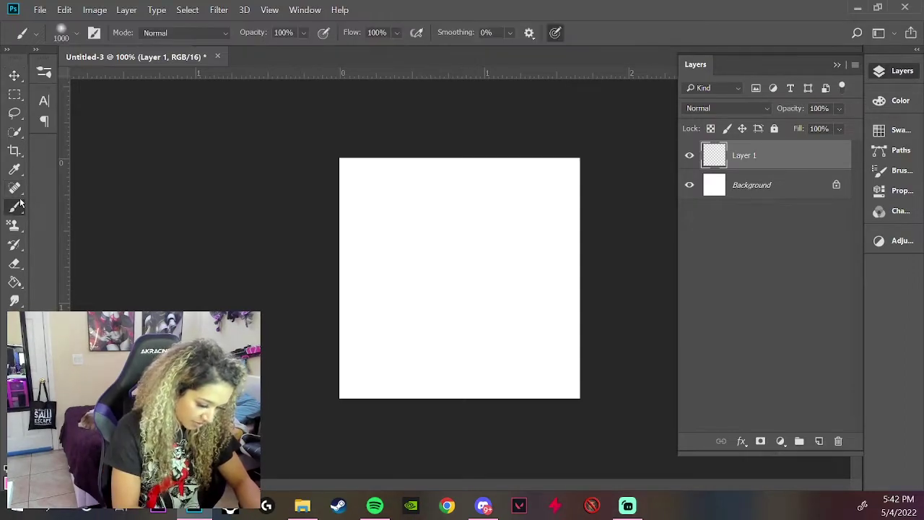
pyautogui.click(44, 72)
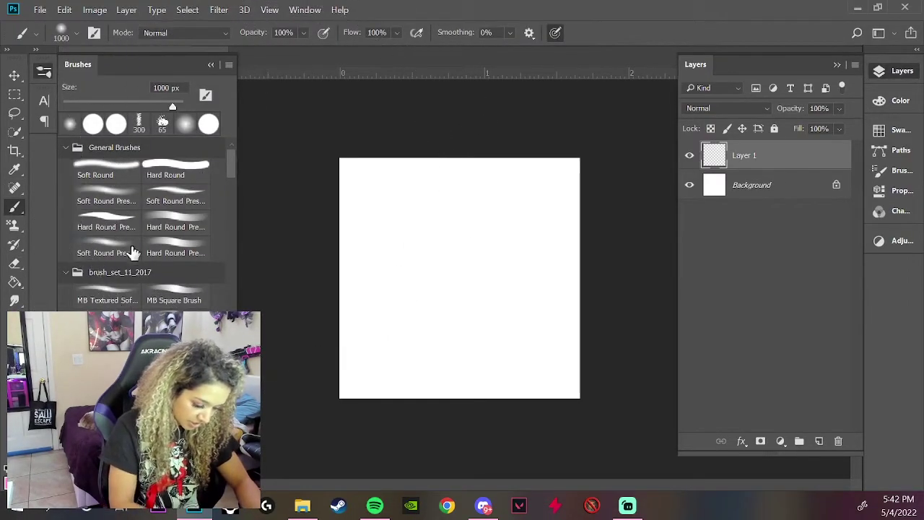
pyautogui.moveTo(227, 171); pyautogui.dragTo(230, 286)
pyautogui.click(119, 262)
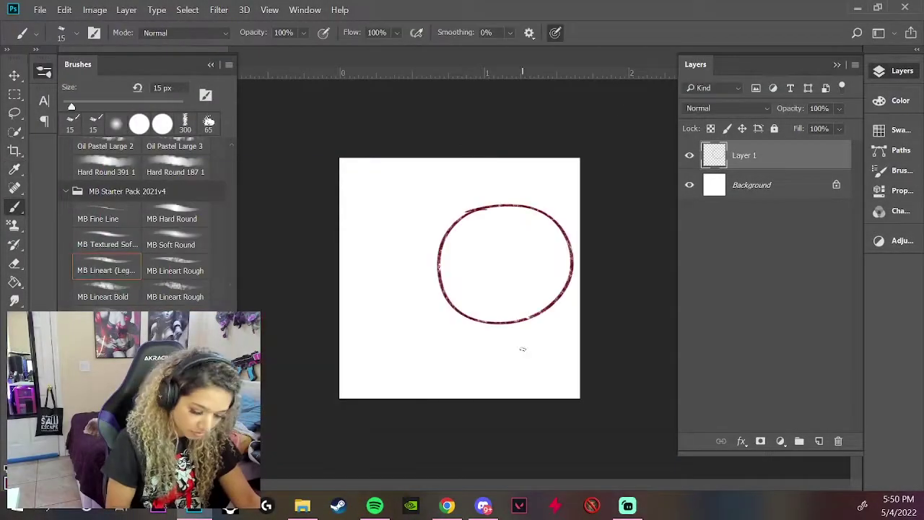
# - Sketch a vertical centre line and two horizontal eye guidelines across the head circle
pyautogui.moveTo(504, 186); pyautogui.dragTo(511, 367)
pyautogui.moveTo(422, 262); pyautogui.dragTo(576, 264)
pyautogui.moveTo(422, 291); pyautogui.dragTo(571, 289)
# - Sketch a large rounded ghostly shape beside the head, with an angular eye slit and curling wisps trailing down the canvas edge
pyautogui.moveTo(455, 206); pyautogui.dragTo(355, 267)
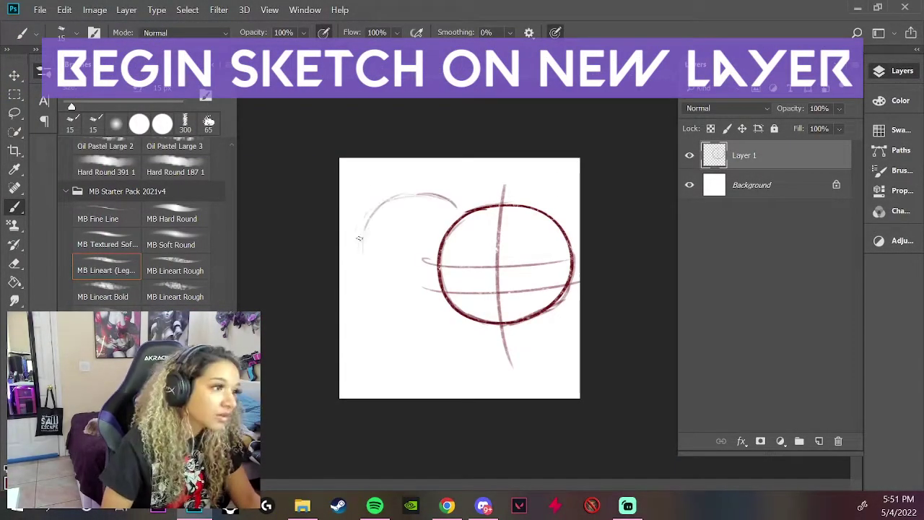
pyautogui.moveTo(388, 319); pyautogui.dragTo(354, 372)
pyautogui.moveTo(370, 221); pyautogui.dragTo(365, 394)
pyautogui.moveTo(365, 264); pyautogui.dragTo(522, 190)
pyautogui.moveTo(464, 171); pyautogui.dragTo(538, 210)
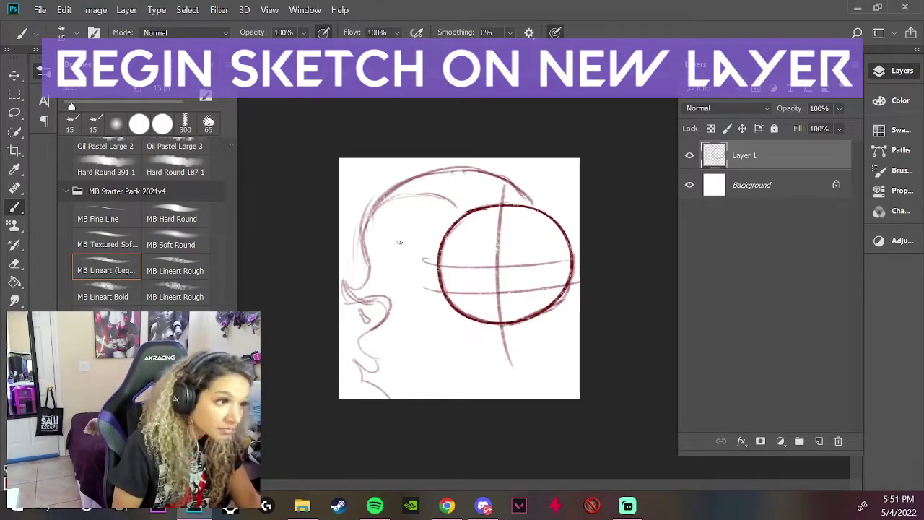
pyautogui.moveTo(384, 243); pyautogui.dragTo(426, 264)
# - Sketch the pointed collar and the neck and shoulder lines on both sides below the chin
pyautogui.moveTo(450, 322); pyautogui.dragTo(478, 331)
pyautogui.moveTo(563, 320); pyautogui.dragTo(544, 341)
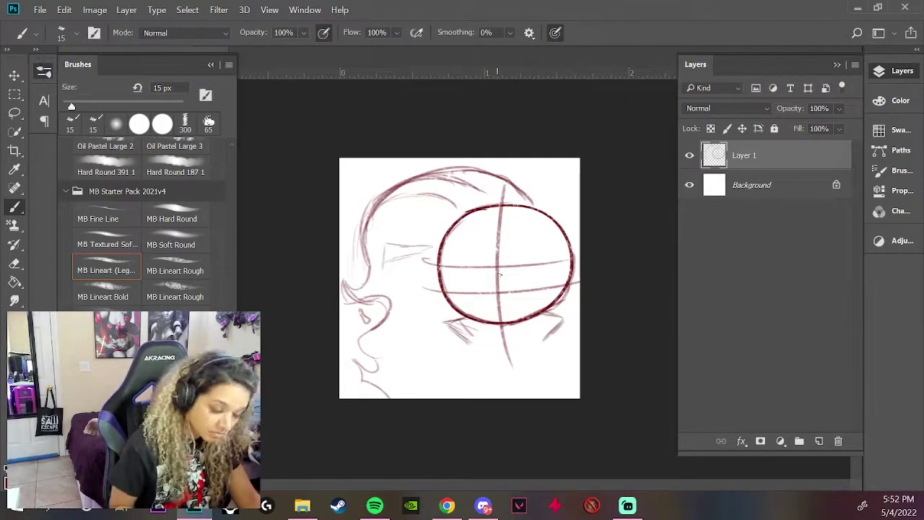
pyautogui.moveTo(447, 323); pyautogui.dragTo(489, 344)
pyautogui.moveTo(561, 319); pyautogui.dragTo(516, 351)
pyautogui.moveTo(444, 326); pyautogui.dragTo(484, 354)
pyautogui.moveTo(564, 326); pyautogui.dragTo(539, 345)
pyautogui.moveTo(473, 323); pyautogui.dragTo(497, 369)
pyautogui.moveTo(542, 323); pyautogui.dragTo(513, 367)
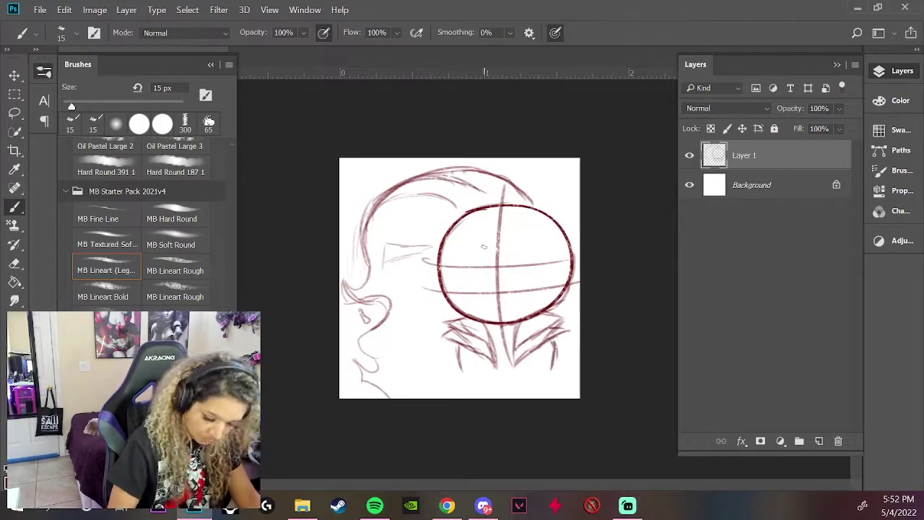
# - Sketch the jagged hairline, the ear and the outer hair strands around the head circle
pyautogui.moveTo(484, 247)
pyautogui.mouseDown()
pyautogui.moveTo(490, 215)
pyautogui.moveTo(448, 281)
pyautogui.moveTo(458, 262)
pyautogui.moveTo(527, 324)
pyautogui.mouseUp()
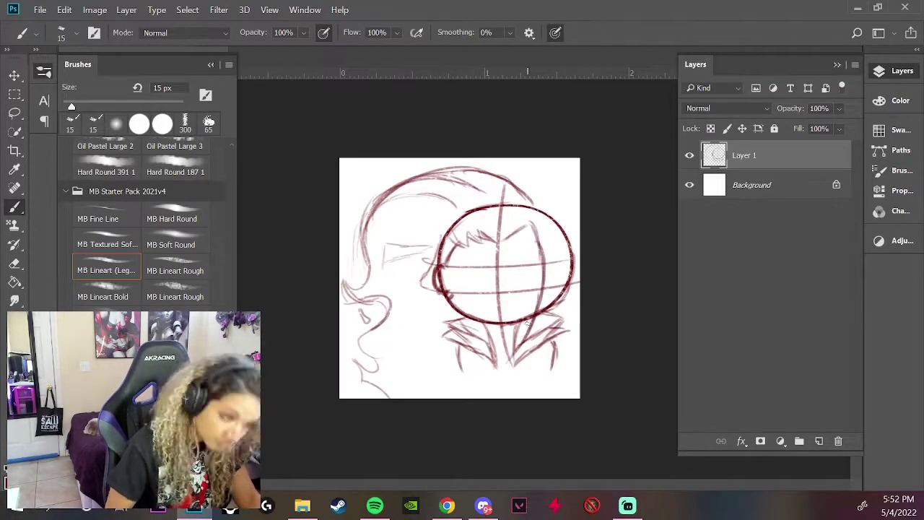
pyautogui.moveTo(546, 199)
pyautogui.mouseDown()
pyautogui.moveTo(568, 321)
pyautogui.moveTo(578, 260)
pyautogui.mouseUp()
pyautogui.moveTo(574, 299); pyautogui.dragTo(527, 354)
pyautogui.moveTo(477, 206); pyautogui.dragTo(416, 292)
pyautogui.moveTo(452, 212)
pyautogui.mouseDown()
pyautogui.moveTo(504, 183)
pyautogui.moveTo(574, 241)
pyautogui.mouseUp()
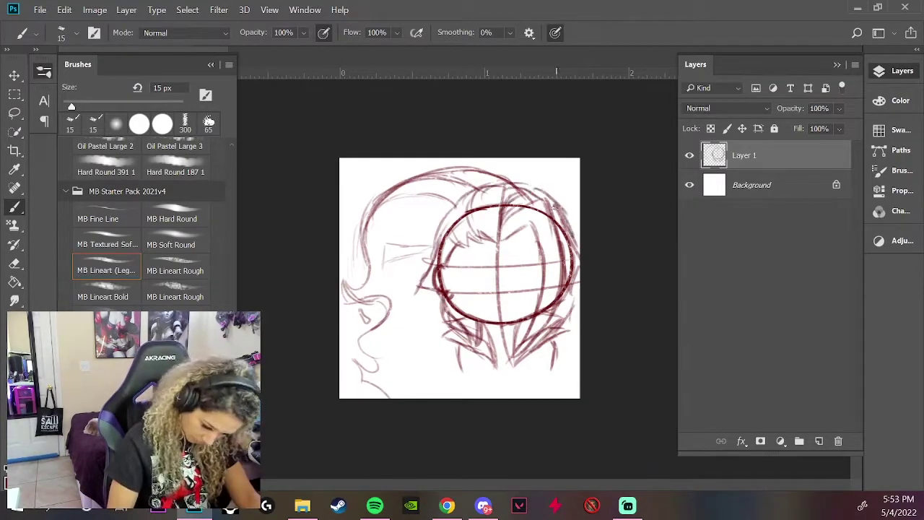
# - Free-transform the head sketch to enlarge it slightly and shift it down on the canvas
pyautogui.hotkey('ctrl', 't')
pyautogui.moveTo(608, 190); pyautogui.dragTo(578, 231)
pyautogui.press('Return')
# - Redraw the ghostly shape's upper arc, add small flame wisps above the hair, and rough in its jagged edge beside the face
pyautogui.moveTo(376, 189); pyautogui.dragTo(498, 171)
pyautogui.moveTo(557, 176); pyautogui.dragTo(561, 206)
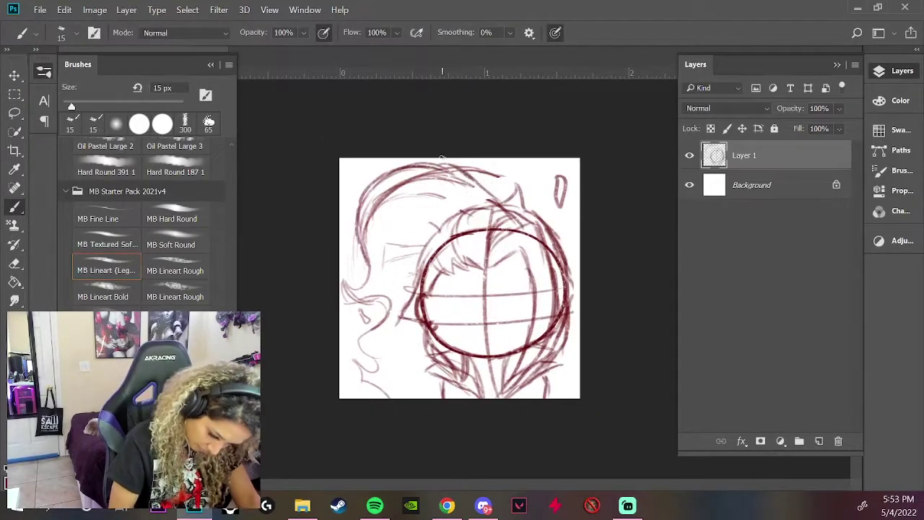
pyautogui.hotkey('ctrl', 'z')
pyautogui.moveTo(446, 221); pyautogui.dragTo(419, 274)
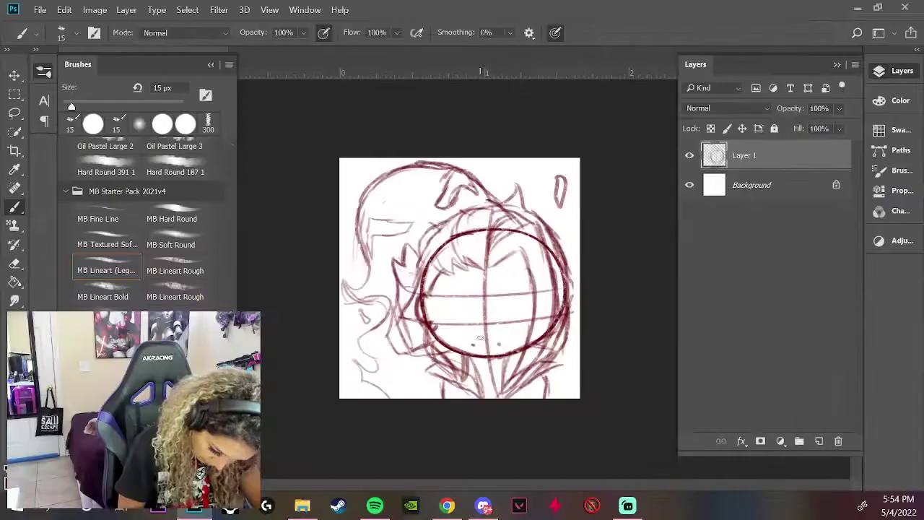
# - Sketch both eyes with thick lashes and brows along the horizontal guidelines
pyautogui.moveTo(495, 305)
pyautogui.mouseDown()
pyautogui.moveTo(539, 297)
pyautogui.moveTo(533, 307)
pyautogui.moveTo(542, 296)
pyautogui.mouseUp()
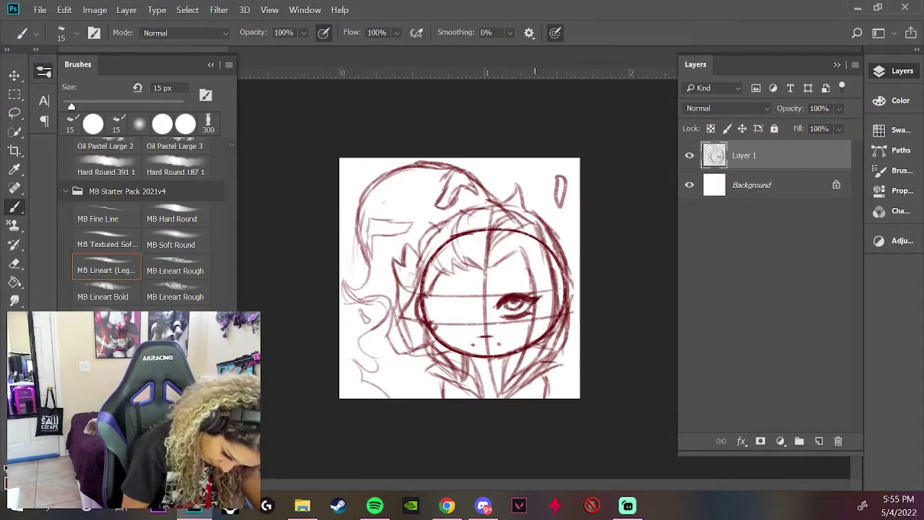
pyautogui.moveTo(471, 298)
pyautogui.mouseDown()
pyautogui.moveTo(434, 303)
pyautogui.moveTo(447, 315)
pyautogui.mouseUp()
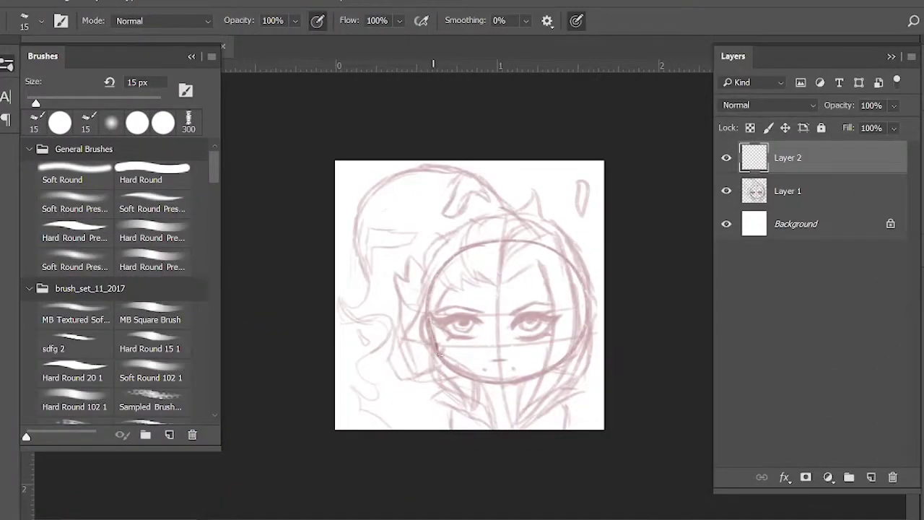
# - With a 10 px brush on Layer 2, redraw the facial features, jawline, ear and short hair locks cleanly over the faded sketch
pyautogui.press('[')
pyautogui.moveTo(429, 321)
pyautogui.mouseDown()
pyautogui.moveTo(447, 362)
pyautogui.moveTo(499, 381)
pyautogui.mouseUp()
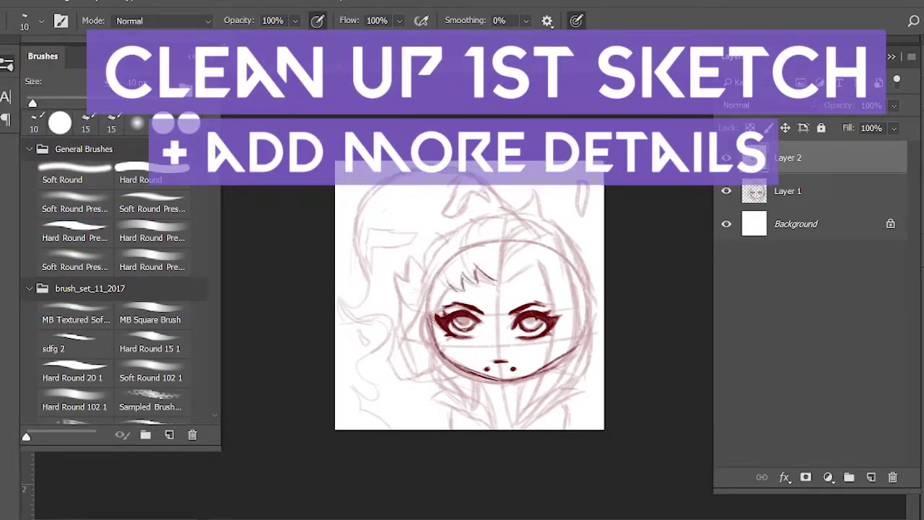
pyautogui.moveTo(429, 341); pyautogui.dragTo(469, 407)
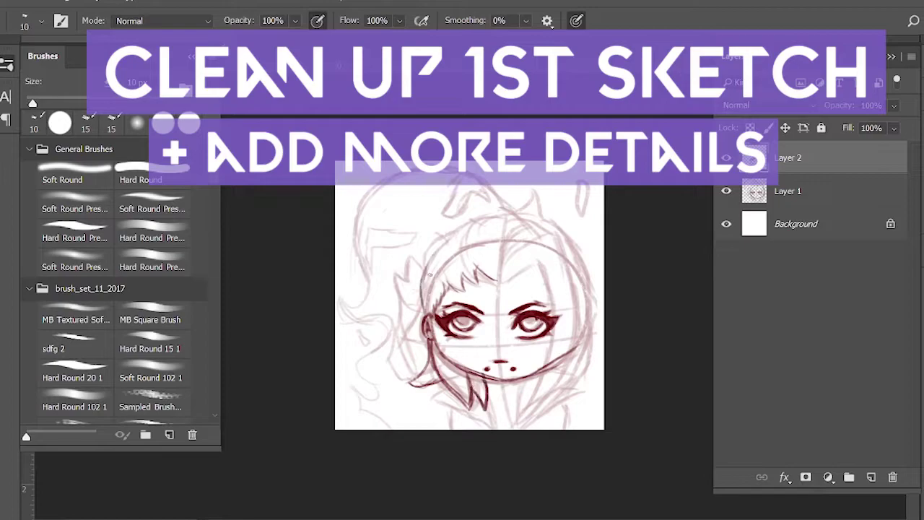
# - Draw the cleaner centre parting, the long hair strands on one side and the curved outline of the head on Layer 2
pyautogui.moveTo(477, 279)
pyautogui.mouseDown()
pyautogui.moveTo(538, 259)
pyautogui.moveTo(535, 415)
pyautogui.mouseUp()
pyautogui.moveTo(549, 235); pyautogui.dragTo(574, 375)
pyautogui.moveTo(570, 250)
pyautogui.mouseDown()
pyautogui.moveTo(587, 273)
pyautogui.moveTo(597, 377)
pyautogui.mouseUp()
pyautogui.moveTo(583, 365); pyautogui.dragTo(534, 422)
pyautogui.moveTo(480, 220); pyautogui.dragTo(441, 279)
pyautogui.moveTo(466, 233); pyautogui.dragTo(424, 310)
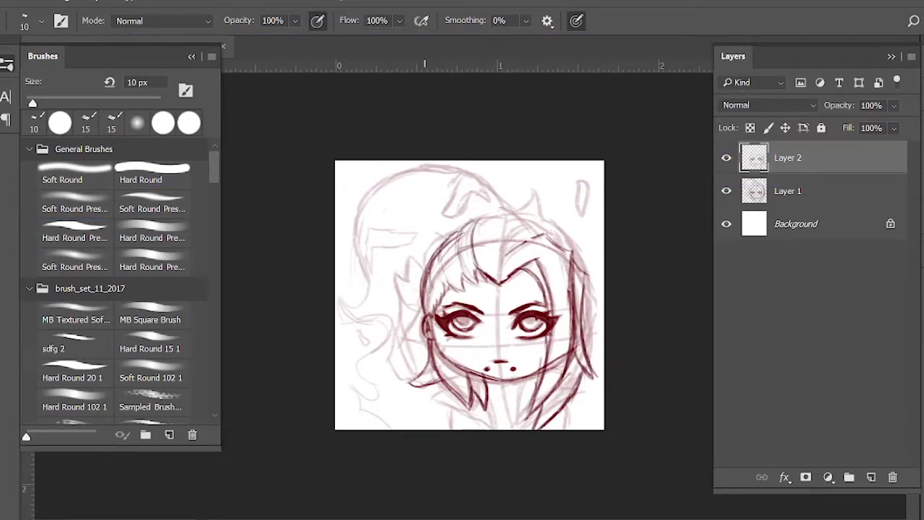
# - Add more strands to the long side hair and refine the outline over the crown on Layer 2
pyautogui.moveTo(536, 236); pyautogui.dragTo(551, 415)
pyautogui.moveTo(563, 224); pyautogui.dragTo(597, 361)
pyautogui.moveTo(554, 216)
pyautogui.mouseDown()
pyautogui.moveTo(484, 218)
pyautogui.moveTo(514, 232)
pyautogui.mouseUp()
pyautogui.moveTo(549, 205)
pyautogui.mouseDown()
pyautogui.moveTo(498, 235)
pyautogui.moveTo(473, 221)
pyautogui.mouseUp()
pyautogui.moveTo(506, 213)
pyautogui.mouseDown()
pyautogui.moveTo(496, 273)
pyautogui.moveTo(487, 270)
pyautogui.mouseUp()
pyautogui.moveTo(593, 316); pyautogui.dragTo(597, 366)
pyautogui.moveTo(593, 334); pyautogui.dragTo(556, 431)
pyautogui.moveTo(599, 315); pyautogui.dragTo(560, 429)
pyautogui.moveTo(588, 266); pyautogui.dragTo(598, 340)
pyautogui.moveTo(466, 335); pyautogui.dragTo(432, 403)
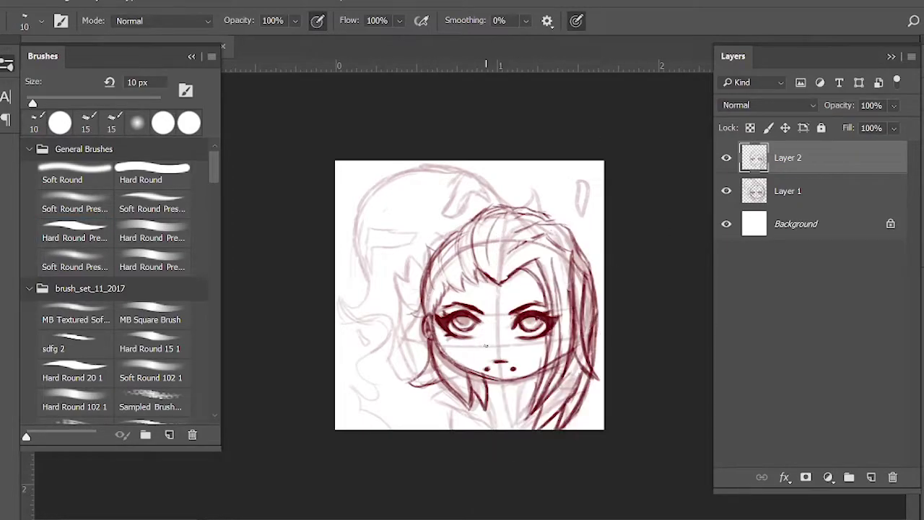
# - Draw the curved upper edge of a face mask across the nose below the eyes
pyautogui.moveTo(453, 346); pyautogui.dragTo(551, 338)
pyautogui.press('v')
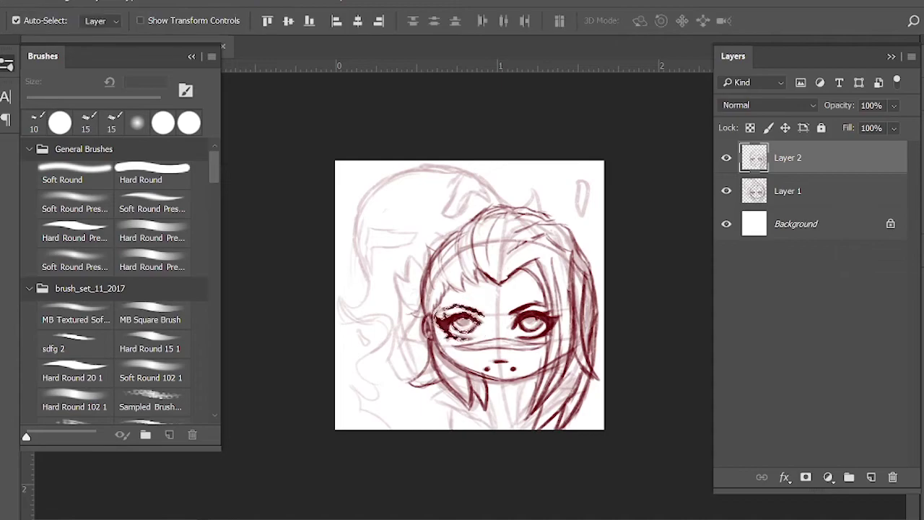
pyautogui.press('b')
# - Redraw the two small flames above the hair and the ghostly shape's outer arc and curling wisps on Layer 2
pyautogui.moveTo(582, 181); pyautogui.dragTo(587, 221)
pyautogui.moveTo(538, 181); pyautogui.dragTo(548, 217)
pyautogui.moveTo(354, 282); pyautogui.dragTo(479, 169)
pyautogui.moveTo(384, 283); pyautogui.dragTo(345, 318)
pyautogui.moveTo(368, 321)
pyautogui.mouseDown()
pyautogui.moveTo(351, 409)
pyautogui.moveTo(395, 427)
pyautogui.mouseUp()
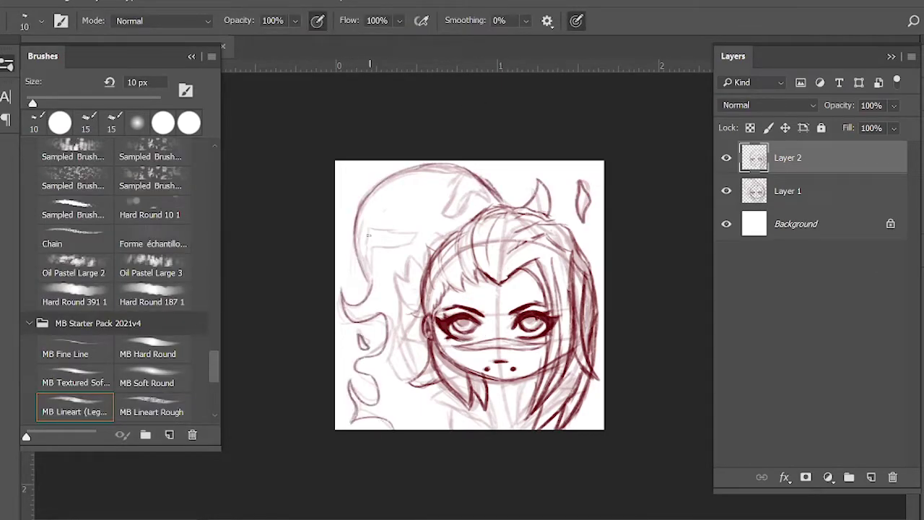
# - Draw the ghostly shape's two angular eye slits and its jagged edge beside the hair
pyautogui.moveTo(369, 229); pyautogui.dragTo(417, 243)
pyautogui.moveTo(485, 178); pyautogui.dragTo(445, 216)
pyautogui.moveTo(429, 255); pyautogui.dragTo(397, 374)
pyautogui.moveTo(415, 334); pyautogui.dragTo(394, 380)
# - Refine the hair at the temple and draw the collar and neckline below the chin
pyautogui.moveTo(471, 226); pyautogui.dragTo(427, 267)
pyautogui.moveTo(431, 374); pyautogui.dragTo(497, 429)
pyautogui.moveTo(527, 379); pyautogui.dragTo(511, 428)
pyautogui.moveTo(499, 429); pyautogui.dragTo(539, 377)
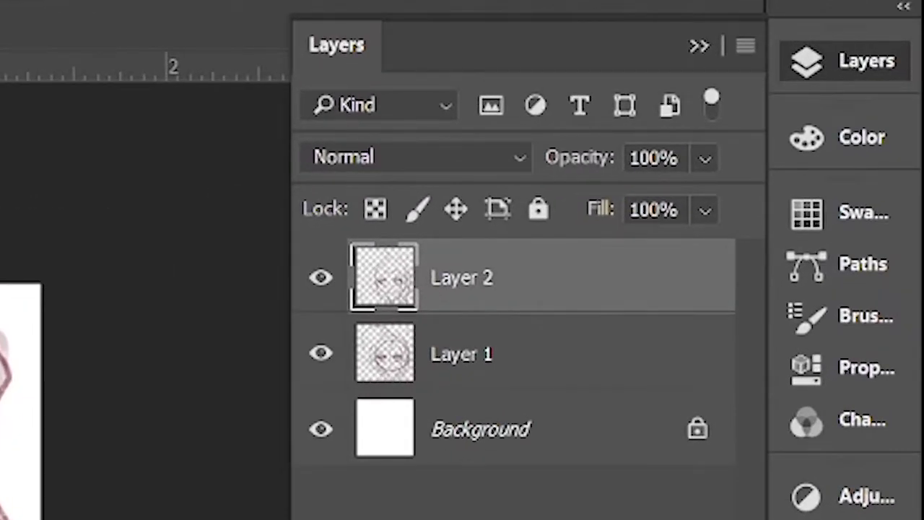
# - Toggle Layer 2's visibility to check it, hide Layer 1, and lower Layer 2's opacity as a tracing guide
pyautogui.click(320, 279)
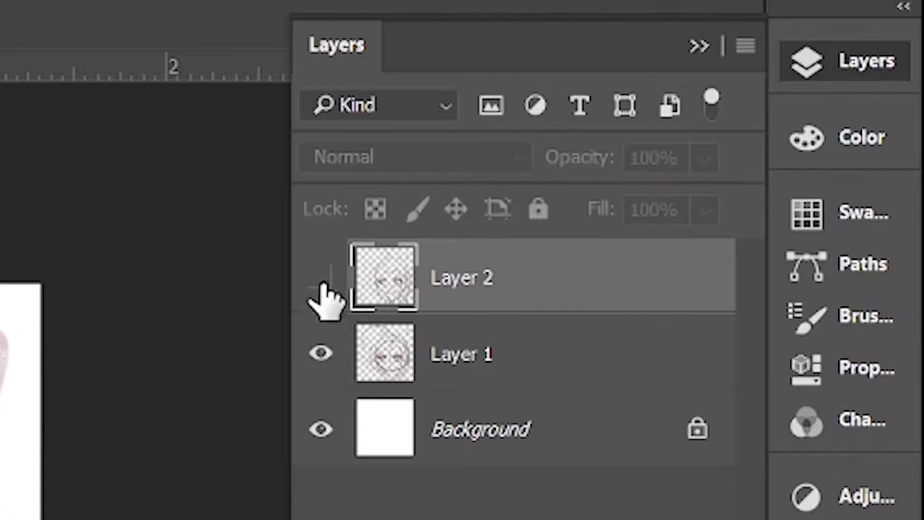
pyautogui.click(320, 279)
pyautogui.click(321, 354)
pyautogui.click(705, 158)
pyautogui.moveTo(747, 200); pyautogui.dragTo(631, 212)
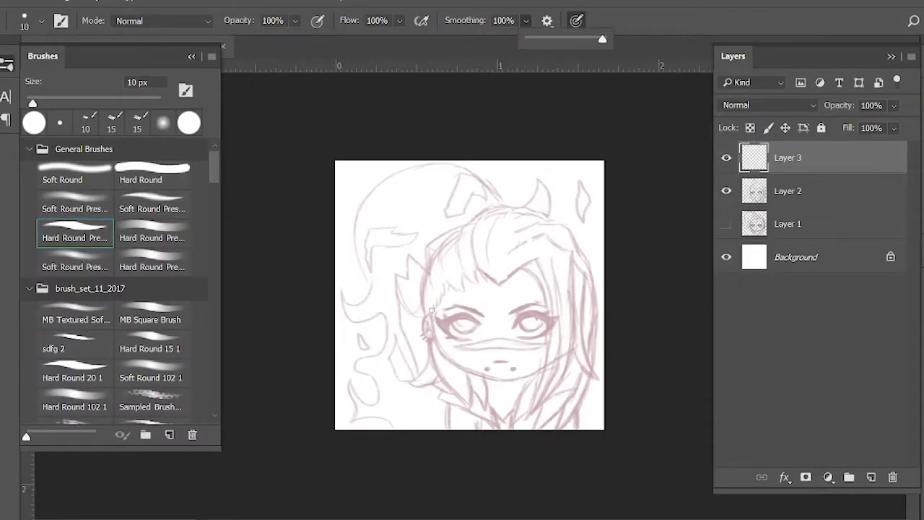
# - Ink the head outline, ear, jaw and outer hair on Layer 3 using a 10 px Hard Round Pressure brush with 100% smoothing
pyautogui.moveTo(432, 311)
pyautogui.mouseDown()
pyautogui.moveTo(413, 382)
pyautogui.moveTo(429, 391)
pyautogui.moveTo(488, 390)
pyautogui.moveTo(433, 242)
pyautogui.moveTo(478, 248)
pyautogui.moveTo(509, 208)
pyautogui.mouseUp()
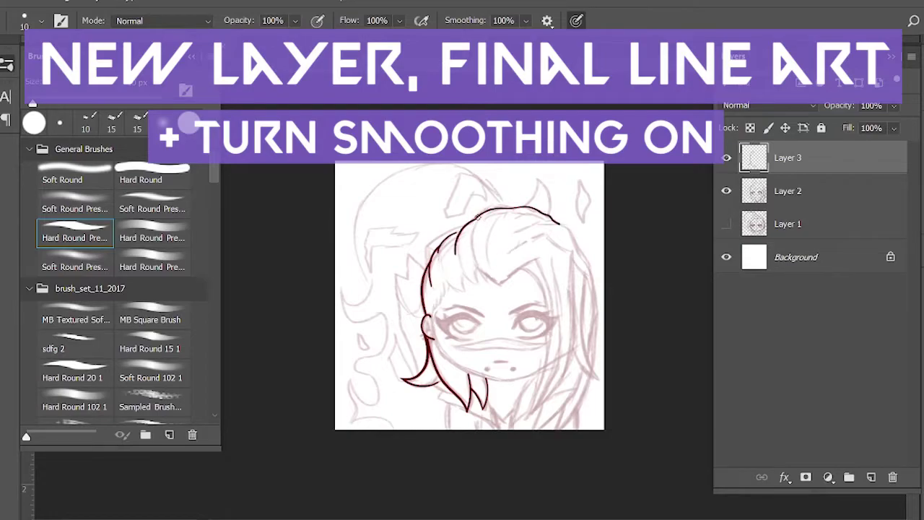
pyautogui.moveTo(562, 224); pyautogui.dragTo(585, 426)
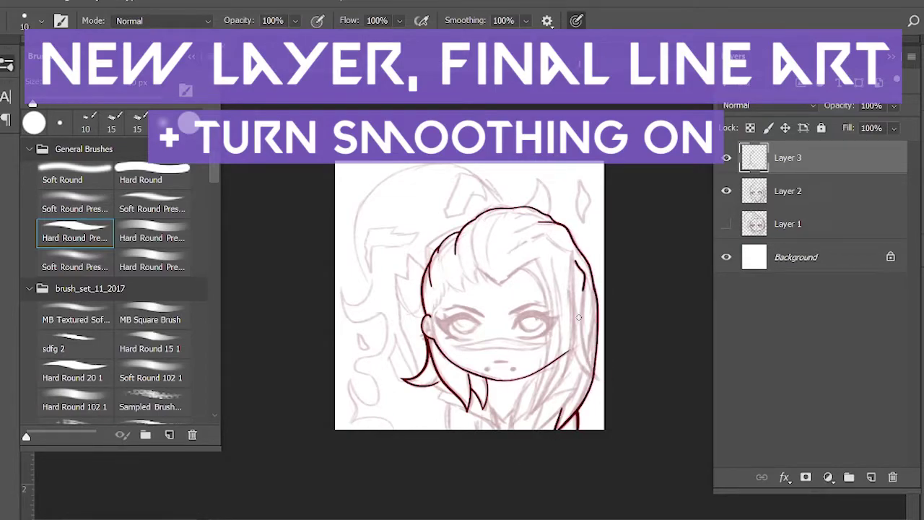
pyautogui.moveTo(577, 291); pyautogui.dragTo(599, 379)
pyautogui.moveTo(545, 235); pyautogui.dragTo(581, 268)
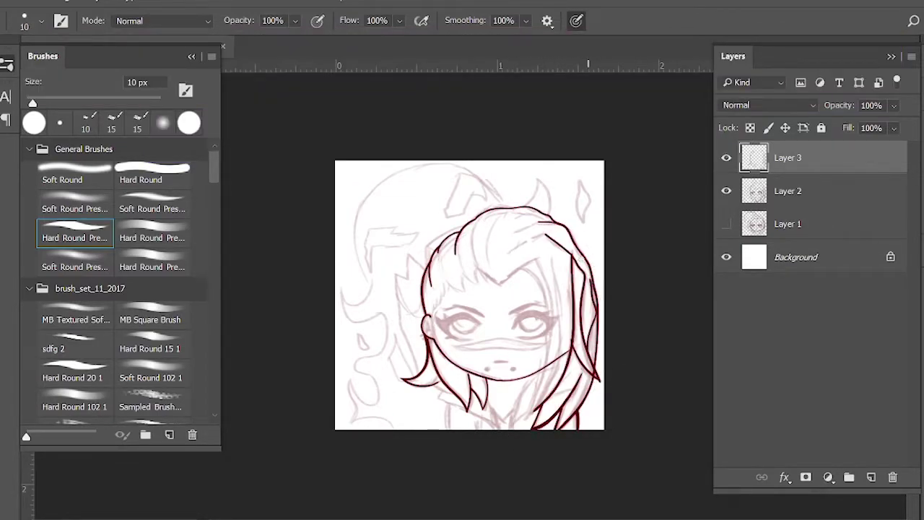
# - Ink the jagged hairline, the inner strands at the parting, and the collar and neckline on Layer 3
pyautogui.moveTo(500, 284)
pyautogui.mouseDown()
pyautogui.moveTo(540, 395)
pyautogui.moveTo(535, 418)
pyautogui.moveTo(468, 279)
pyautogui.moveTo(450, 282)
pyautogui.moveTo(430, 321)
pyautogui.mouseUp()
pyautogui.moveTo(512, 234); pyautogui.dragTo(543, 224)
pyautogui.moveTo(450, 403); pyautogui.dragTo(447, 423)
pyautogui.moveTo(431, 384); pyautogui.dragTo(466, 409)
pyautogui.moveTo(538, 377); pyautogui.dragTo(514, 426)
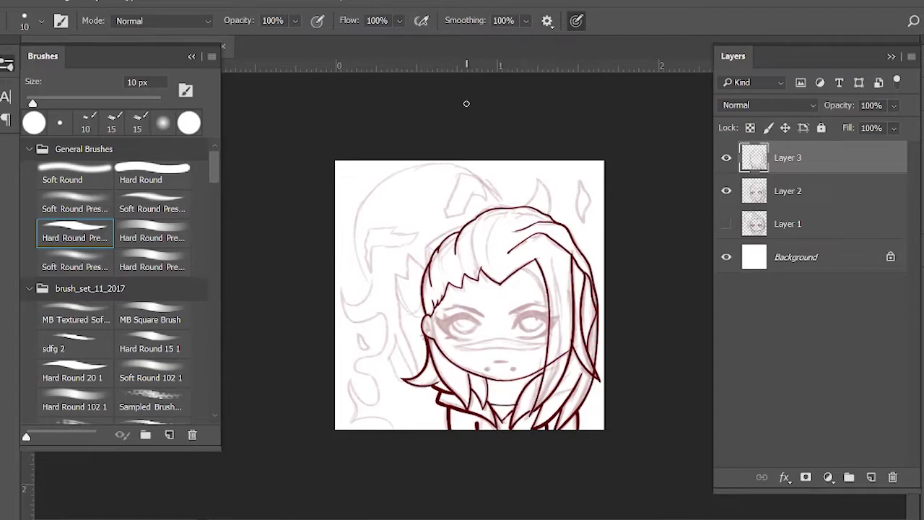
# - Add a new layer and ink the ghostly shape's arc, the small flames above the hair, and the curling wisps on it
pyautogui.click(871, 478)
pyautogui.moveTo(470, 172)
pyautogui.mouseDown()
pyautogui.moveTo(370, 282)
pyautogui.moveTo(506, 207)
pyautogui.mouseUp()
pyautogui.hotkey('ctrl', 'z')
pyautogui.moveTo(578, 181); pyautogui.dragTo(585, 224)
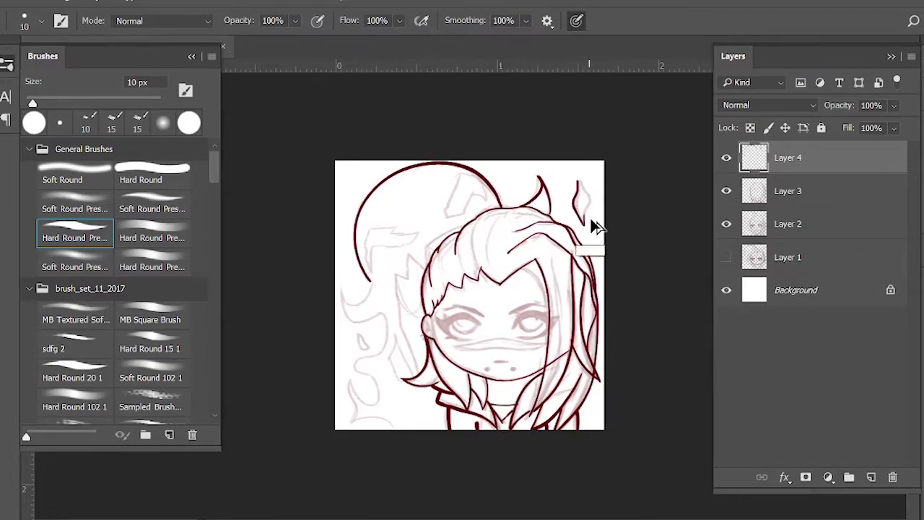
pyautogui.moveTo(370, 282)
pyautogui.mouseDown()
pyautogui.moveTo(343, 318)
pyautogui.moveTo(361, 426)
pyautogui.mouseUp()
# - Ink the eye outlines and lashes, the small mouth, and the inner hair strand beside the forehead on Layer 3
pyautogui.hotkey('alt', '[')
pyautogui.hotkey('ctrl', '+')
pyautogui.hotkey('ctrl', '+')
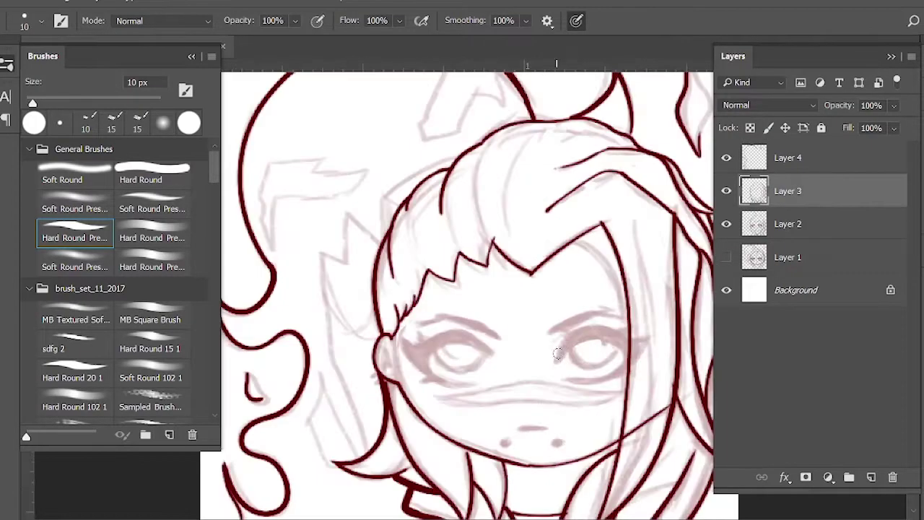
pyautogui.moveTo(558, 361); pyautogui.dragTo(653, 338)
pyautogui.moveTo(605, 375)
pyautogui.mouseDown()
pyautogui.moveTo(641, 352)
pyautogui.moveTo(625, 367)
pyautogui.mouseUp()
pyautogui.moveTo(403, 341)
pyautogui.mouseDown()
pyautogui.moveTo(495, 352)
pyautogui.moveTo(435, 378)
pyautogui.mouseUp()
pyautogui.moveTo(521, 430); pyautogui.dragTo(548, 429)
pyautogui.moveTo(575, 242); pyautogui.dragTo(630, 316)
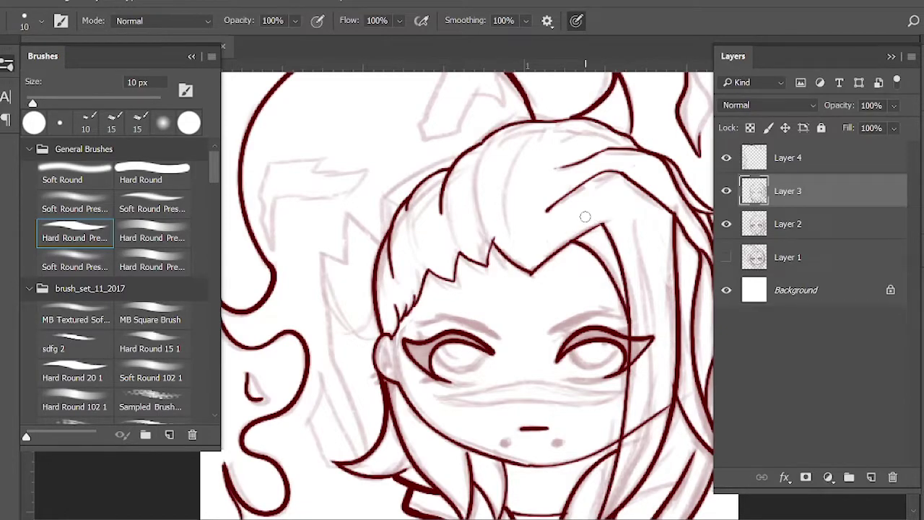
# - Lower the brush smoothing to 45% and fill in the thick upper lashes and winged corners of both eyes
pyautogui.click(526, 20)
pyautogui.moveTo(565, 42); pyautogui.dragTo(470, 42)
pyautogui.moveTo(408, 346)
pyautogui.mouseDown()
pyautogui.moveTo(432, 374)
pyautogui.moveTo(484, 351)
pyautogui.mouseUp()
pyautogui.moveTo(563, 357); pyautogui.dragTo(632, 349)
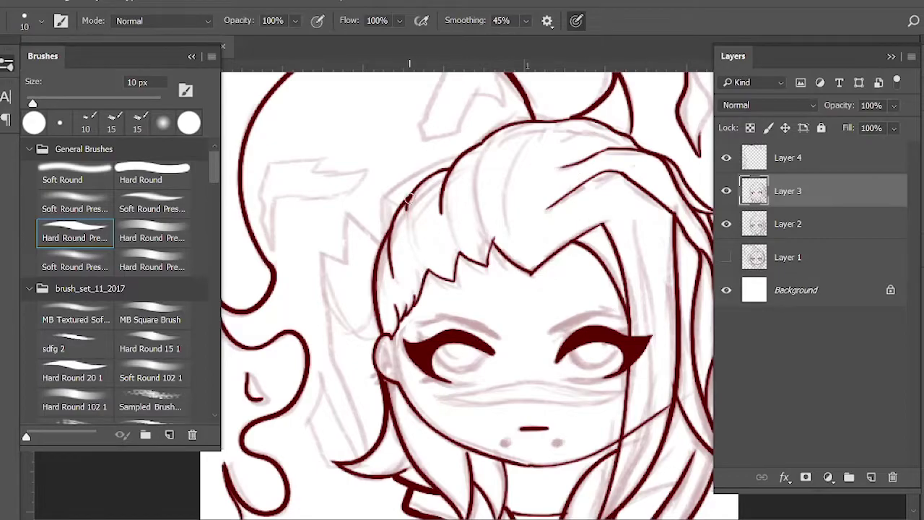
# - Lasso the whole character silhouette on a new layer beneath the sketch and fill it with flat grey
pyautogui.hotkey('ctrl', '-')
pyautogui.hotkey('alt', '[')
pyautogui.hotkey('alt', '[')
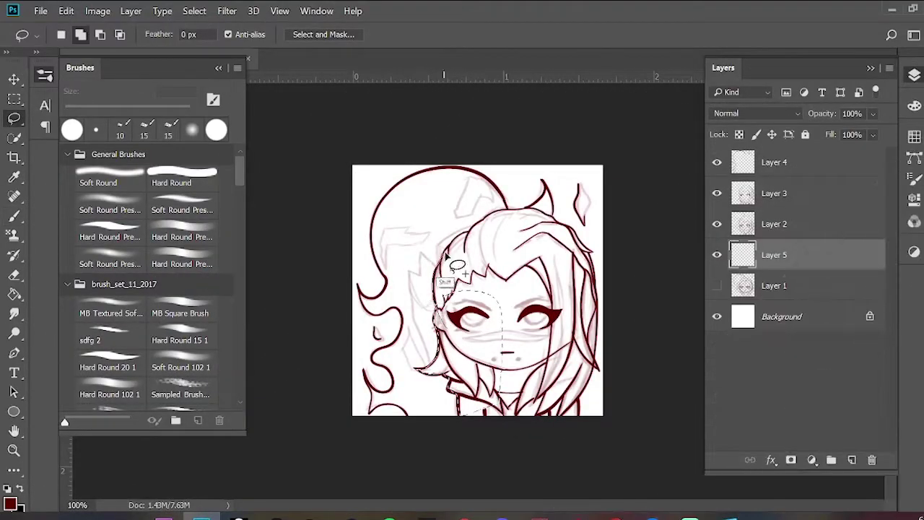
pyautogui.moveTo(448, 266); pyautogui.dragTo(526, 211)
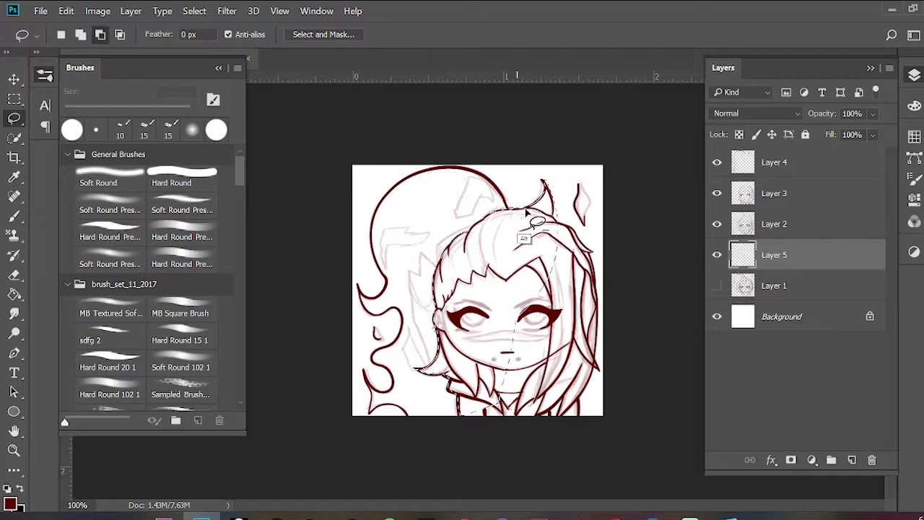
pyautogui.moveTo(527, 211)
pyautogui.mouseDown()
pyautogui.moveTo(547, 198)
pyautogui.moveTo(584, 257)
pyautogui.moveTo(568, 260)
pyautogui.moveTo(619, 392)
pyautogui.mouseUp()
pyautogui.hotkey('alt', 'BackSpace')
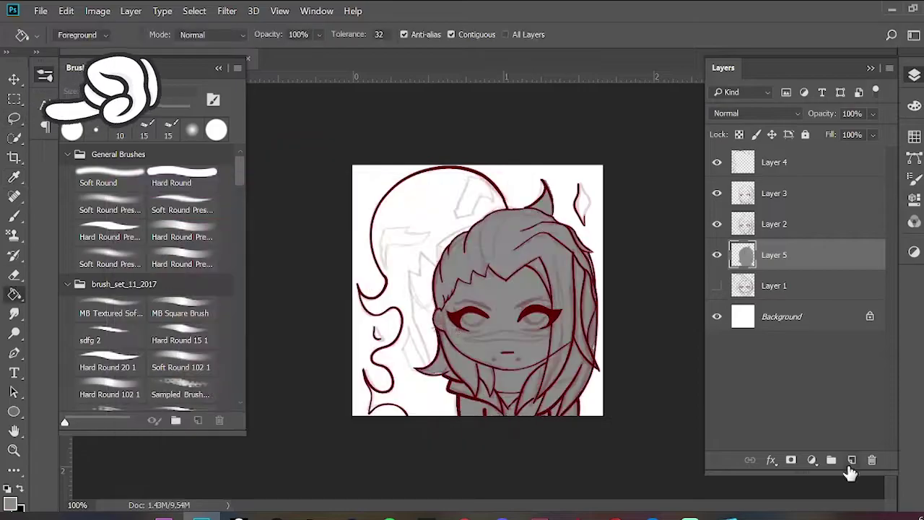
# - Add a new layer above the grey silhouette and clip it to Layer 5
pyautogui.click(853, 460)
pyautogui.hotkey('ctrl', 'alt', 'g')
pyautogui.press('i')
pyautogui.click(11, 504)
pyautogui.click(215, 261)
pyautogui.press('Return')
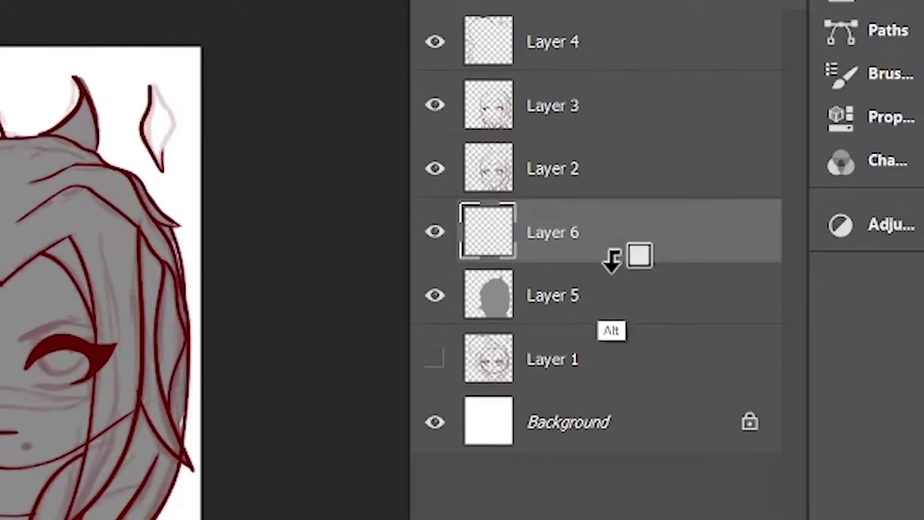
pyautogui.click(618, 283)
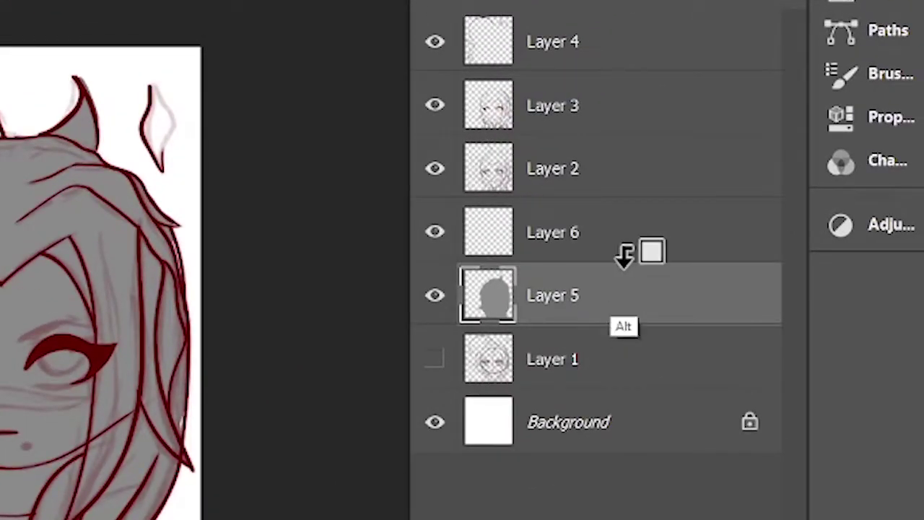
pyautogui.keyDown('alt'); pyautogui.click(618, 254); pyautogui.keyUp('alt')
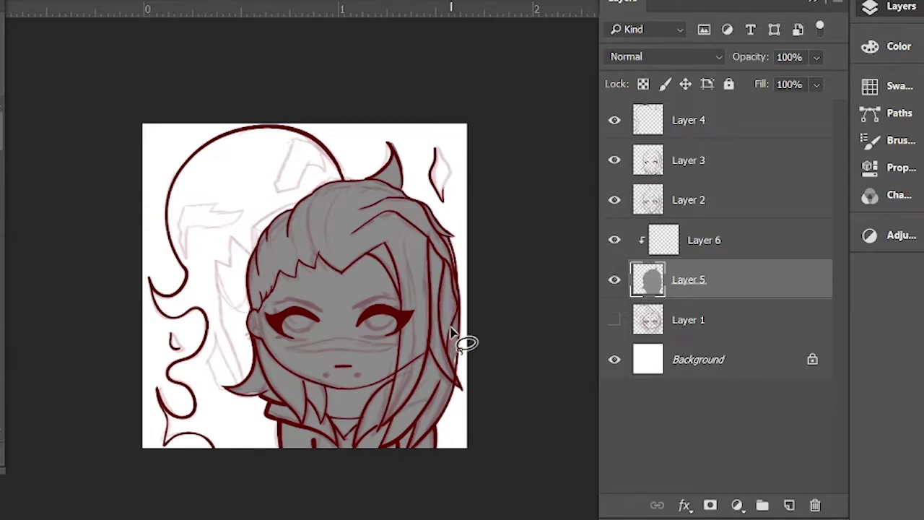
# - Choose an orange-brown skin tone with a hue of about 27° and color the face and neck on Layer 5
pyautogui.click(2, 195)
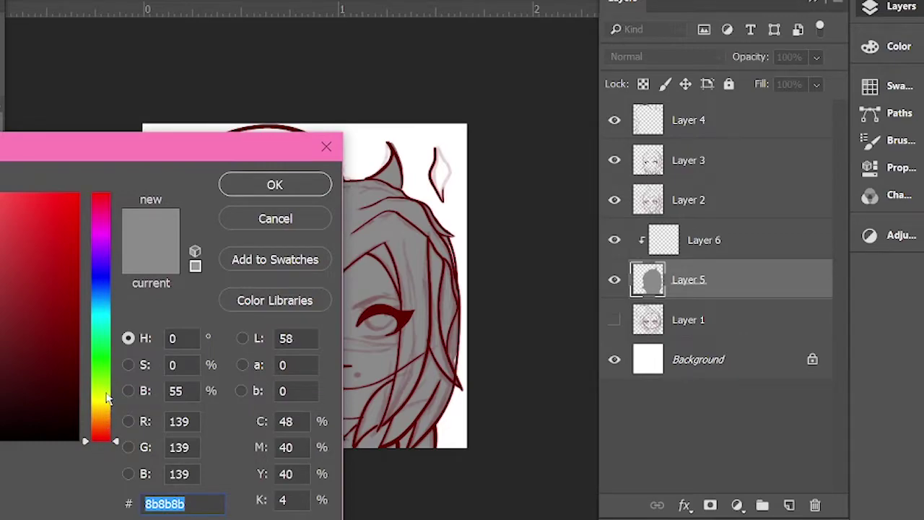
pyautogui.moveTo(107, 399); pyautogui.dragTo(105, 426)
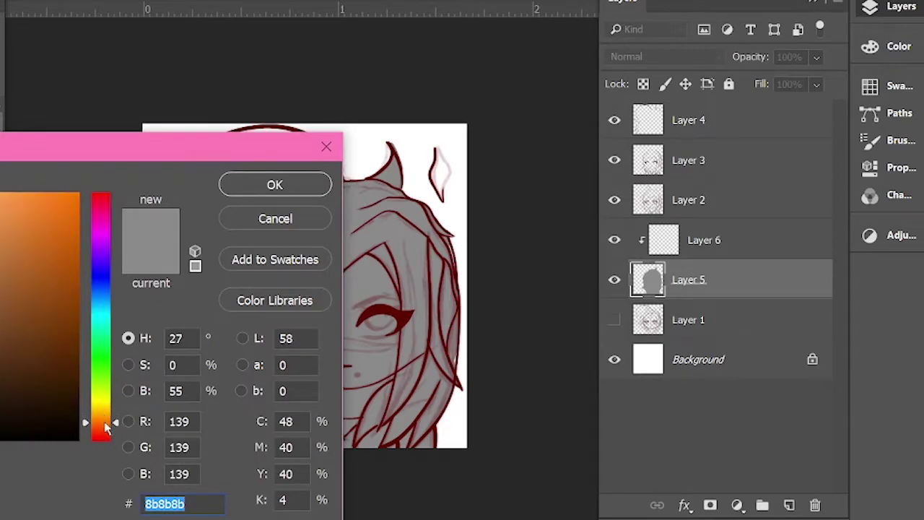
pyautogui.moveTo(1, 303); pyautogui.dragTo(1, 266)
pyautogui.press('Return')
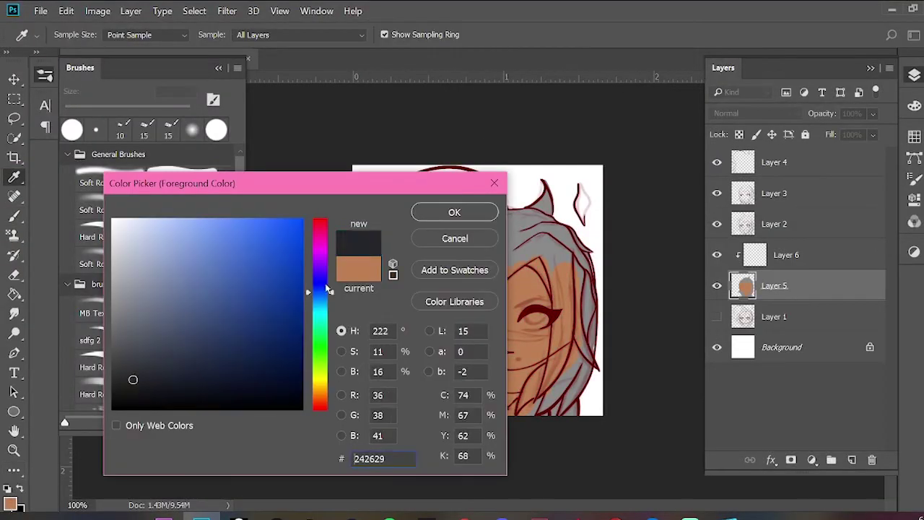
# - Lasso the hair area on clipped Layer 6, excluding the face, and fill it with dark navy
pyautogui.press('Escape')
pyautogui.click(787, 255)
pyautogui.press('l')
pyautogui.moveTo(438, 319)
pyautogui.mouseDown()
pyautogui.moveTo(599, 200)
pyautogui.moveTo(614, 279)
pyautogui.moveTo(433, 349)
pyautogui.moveTo(473, 393)
pyautogui.moveTo(479, 340)
pyautogui.mouseUp()
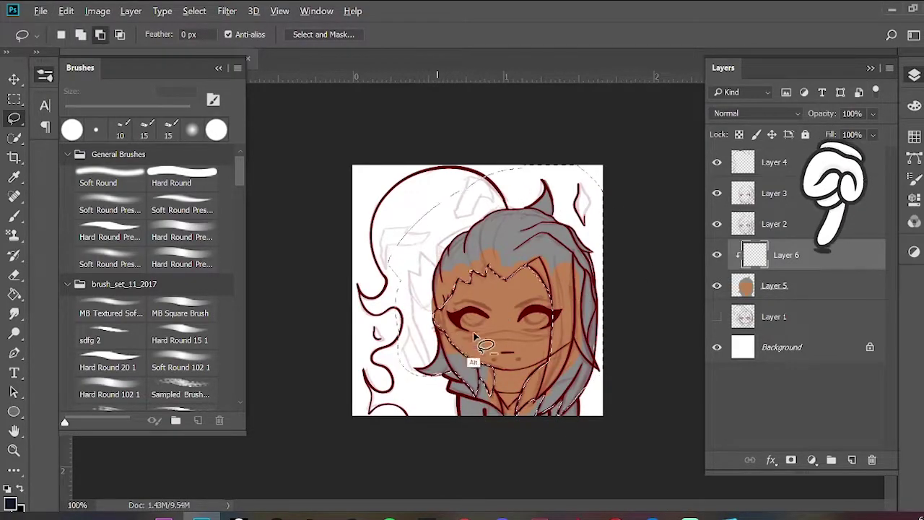
pyautogui.hotkey('ctrl', 'd')
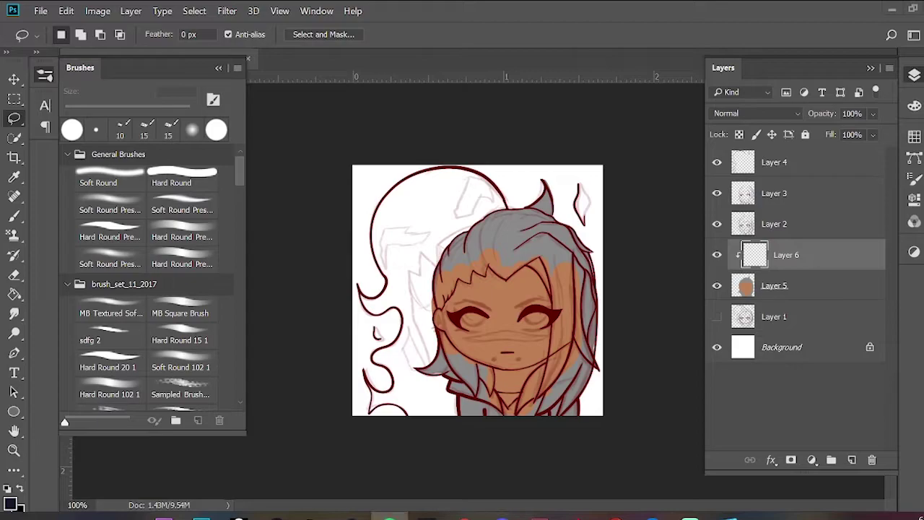
pyautogui.press('b')
pyautogui.hotkey('alt', 'shift', 'BackSpace')
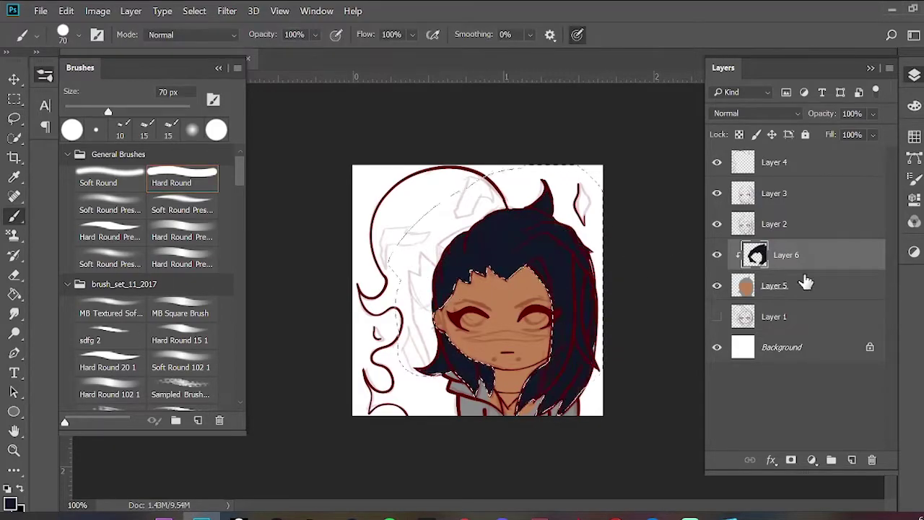
# - Add a new clipped layer between Layer 5 and the hair color layer, and reselect Layer 6
pyautogui.click(805, 285)
pyautogui.keyDown('ctrl'); pyautogui.click(743, 285); pyautogui.keyUp('ctrl')
pyautogui.hotkey('ctrl', 'shift', 'alt', 'n')
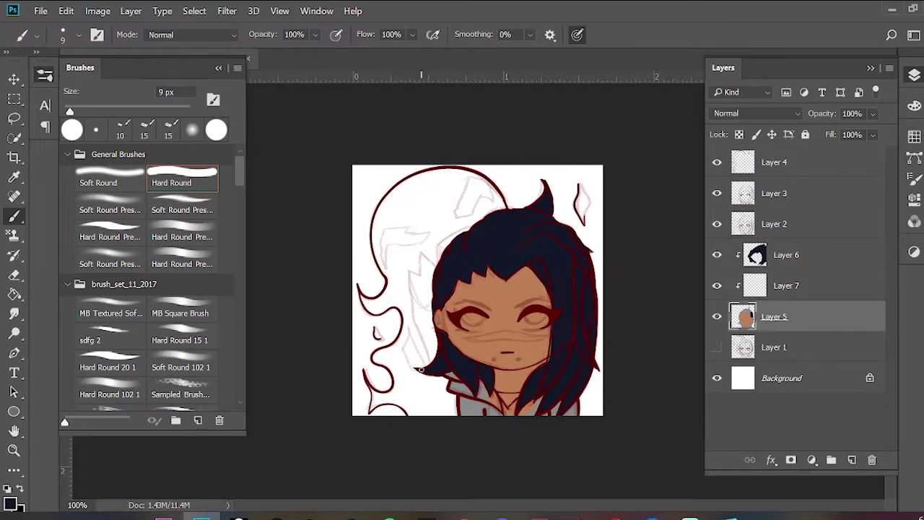
pyautogui.keyDown('ctrl'); pyautogui.click(578, 332); pyautogui.keyUp('ctrl')
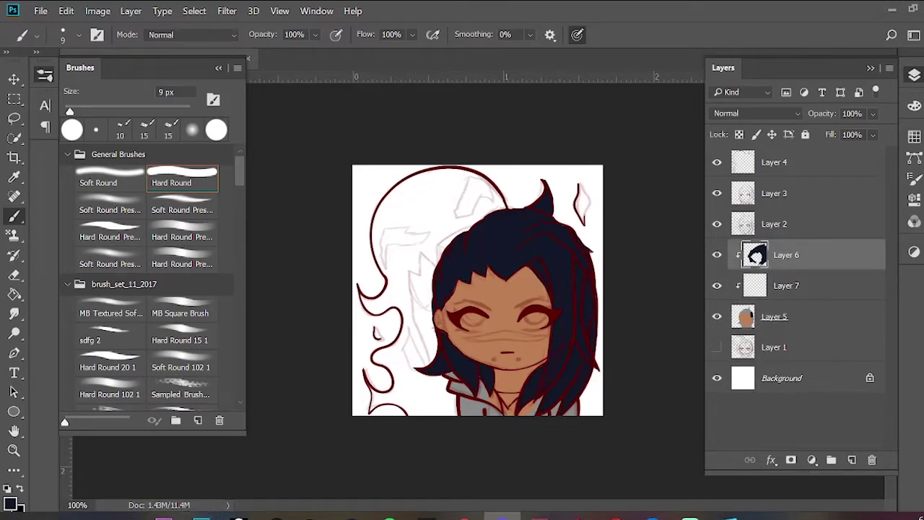